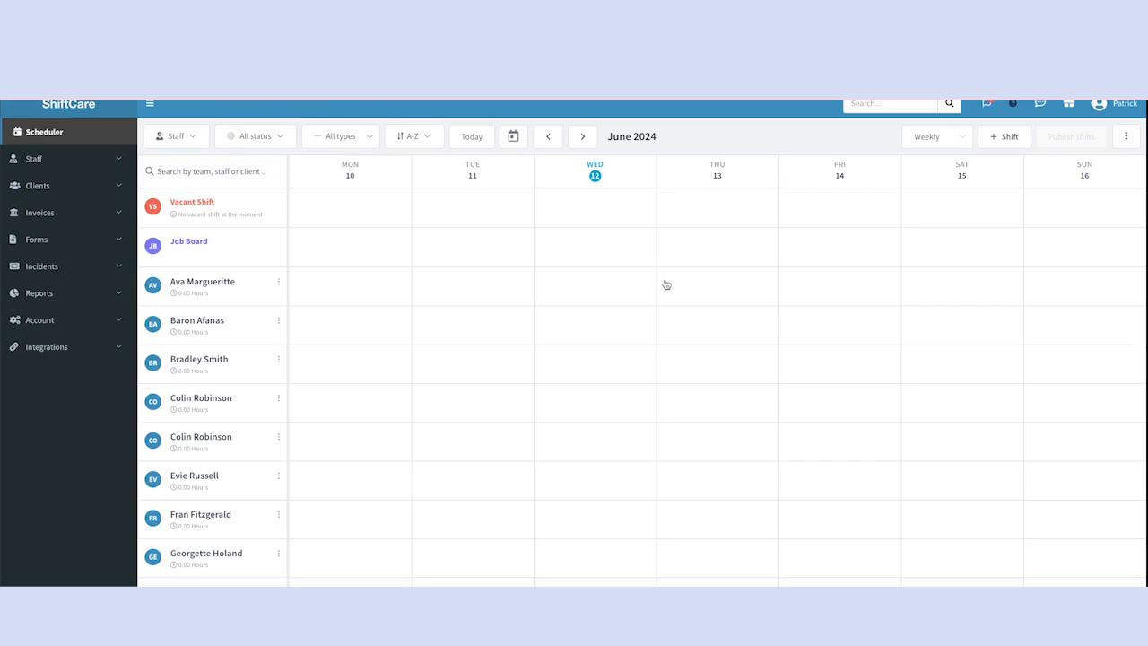
Create a price book named "Standard Pricing" with external ID 0 in the account's prices
click(61, 324)
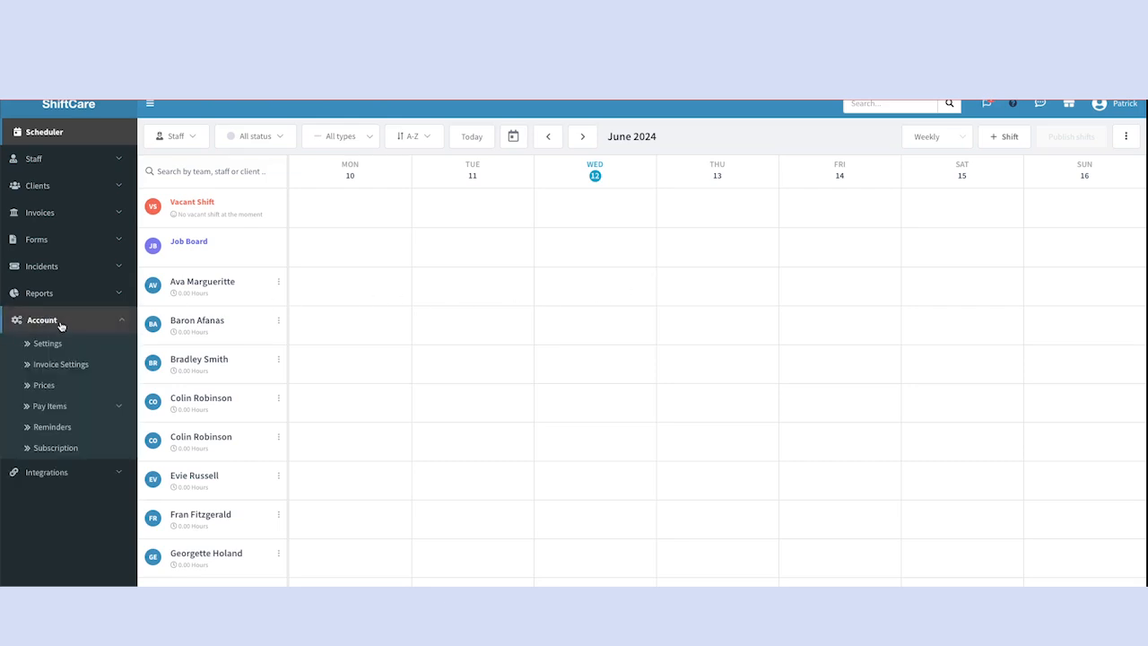
click(54, 387)
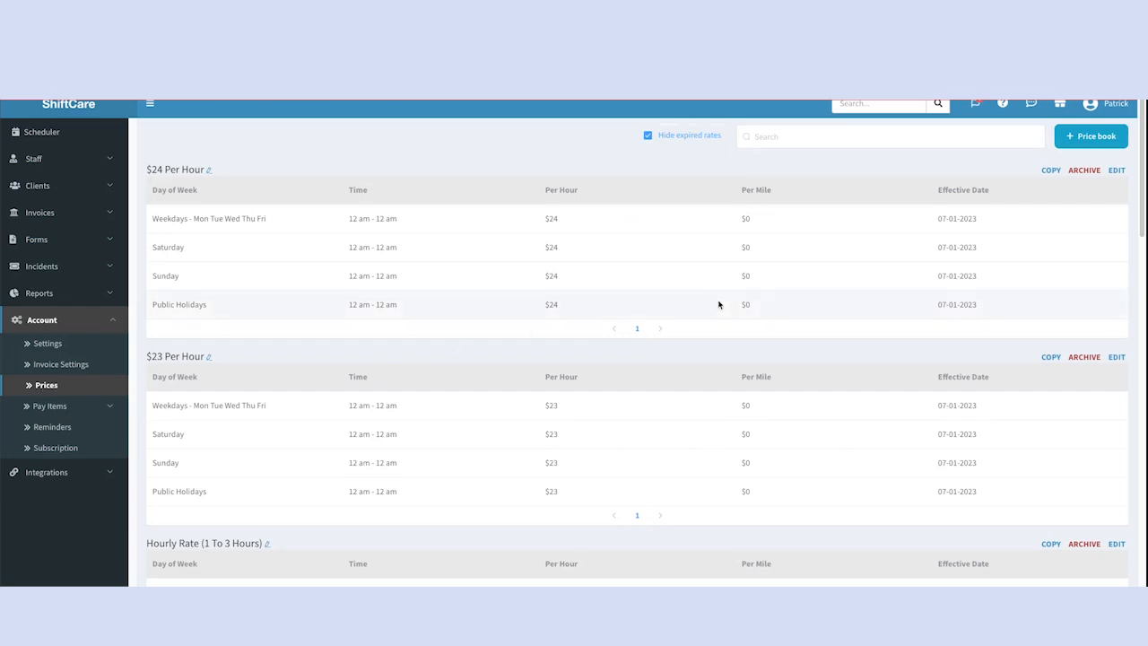
click(1092, 139)
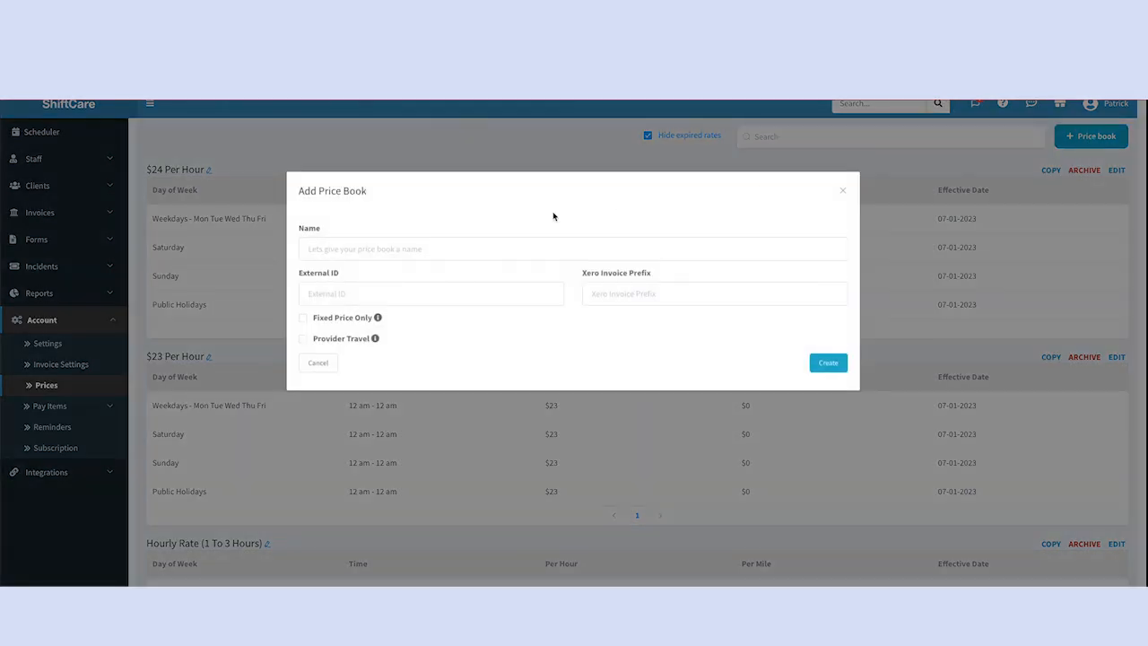
click(401, 244)
text(Standard Pricing)
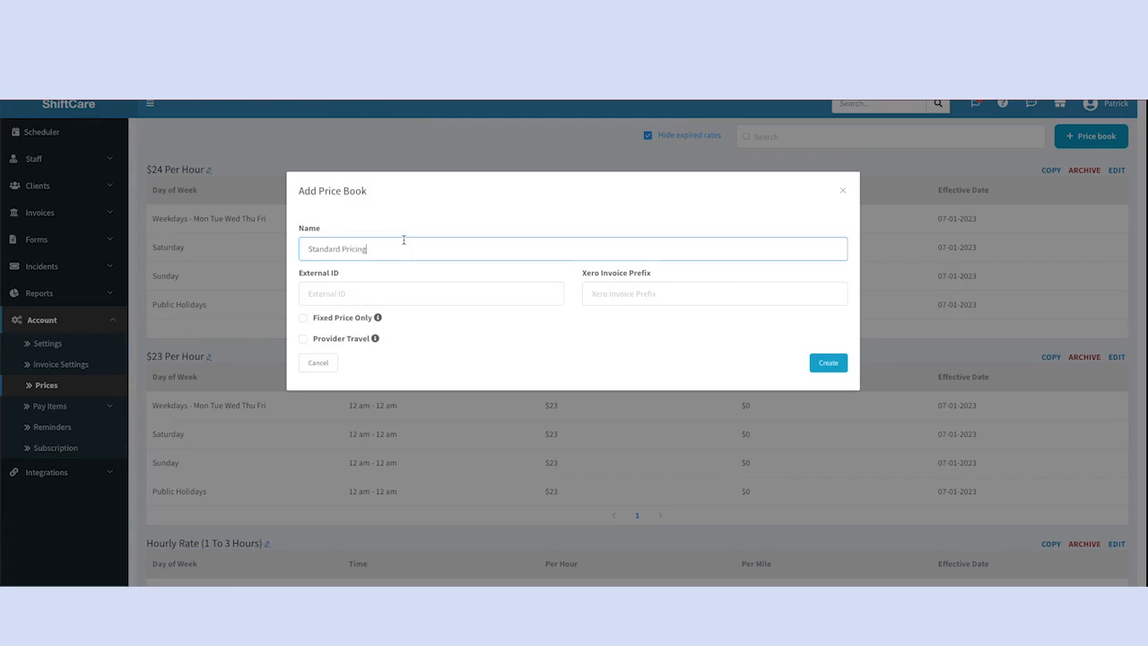
click(385, 294)
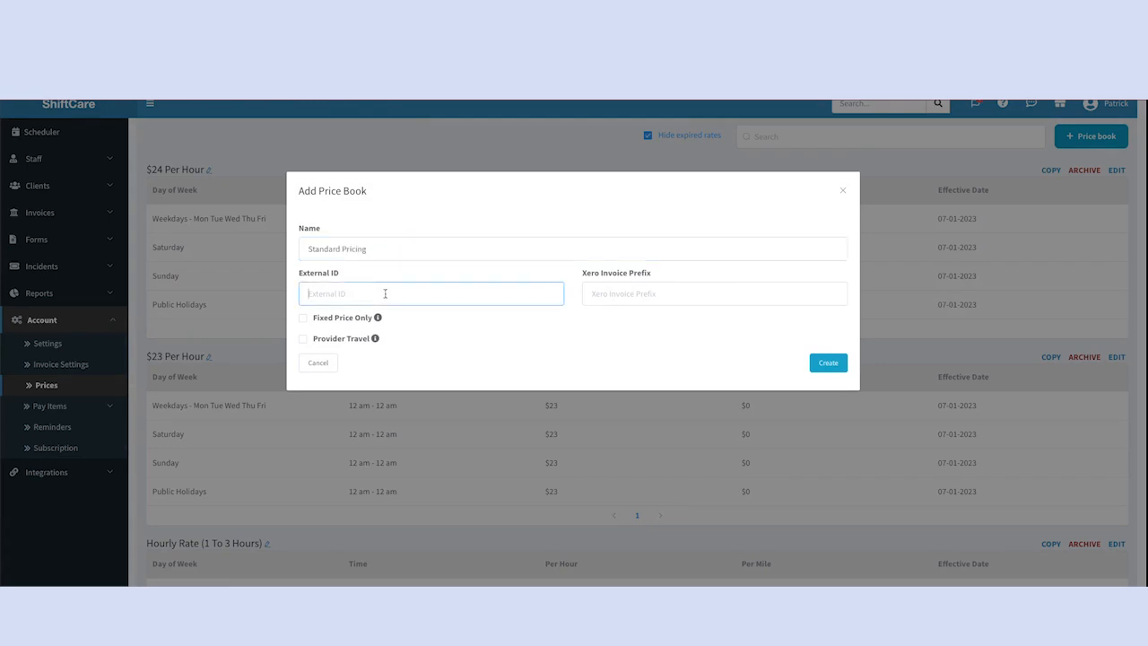
text(0)
click(827, 367)
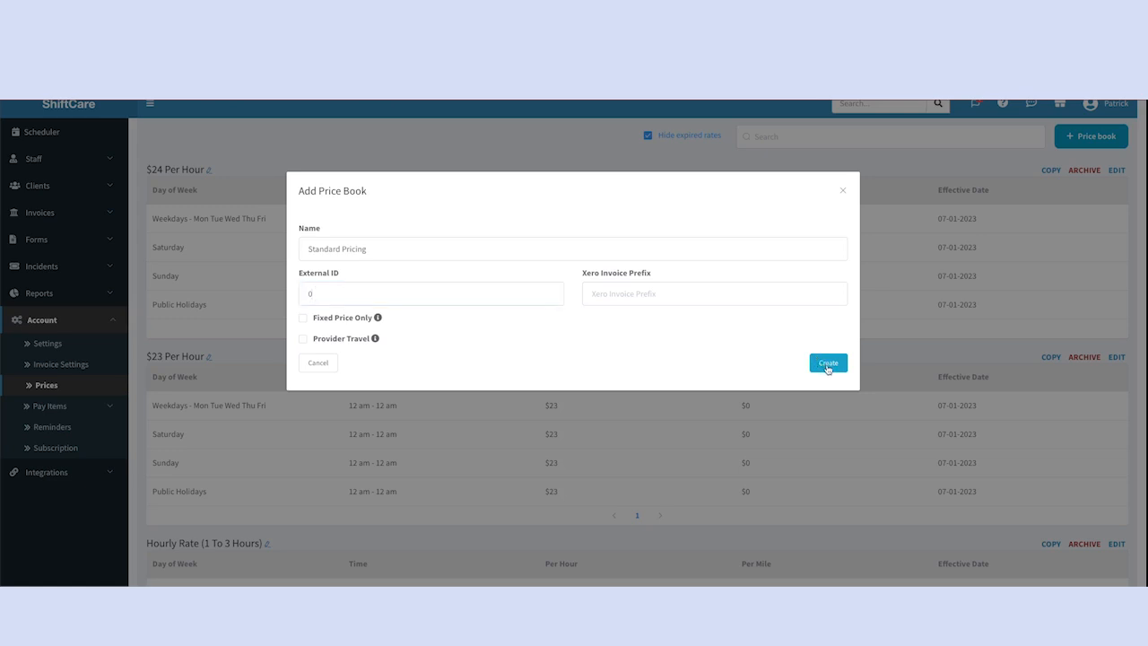
click(827, 367)
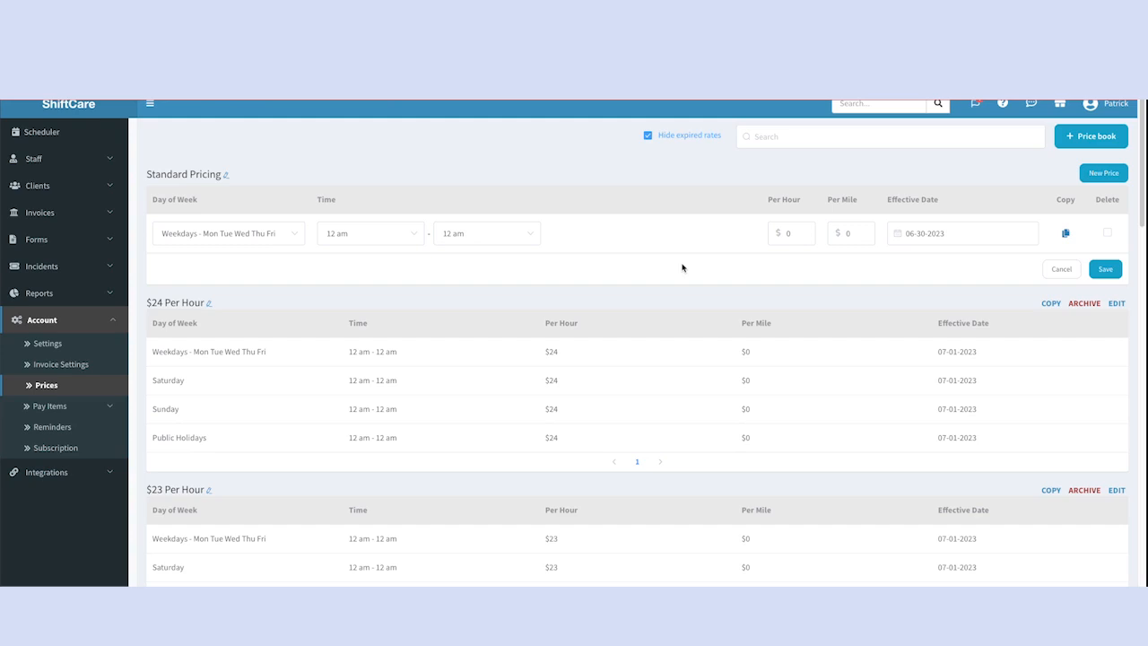
Duplicate the weekday price row of the Standard Pricing book three times
click(1066, 234)
click(1065, 234)
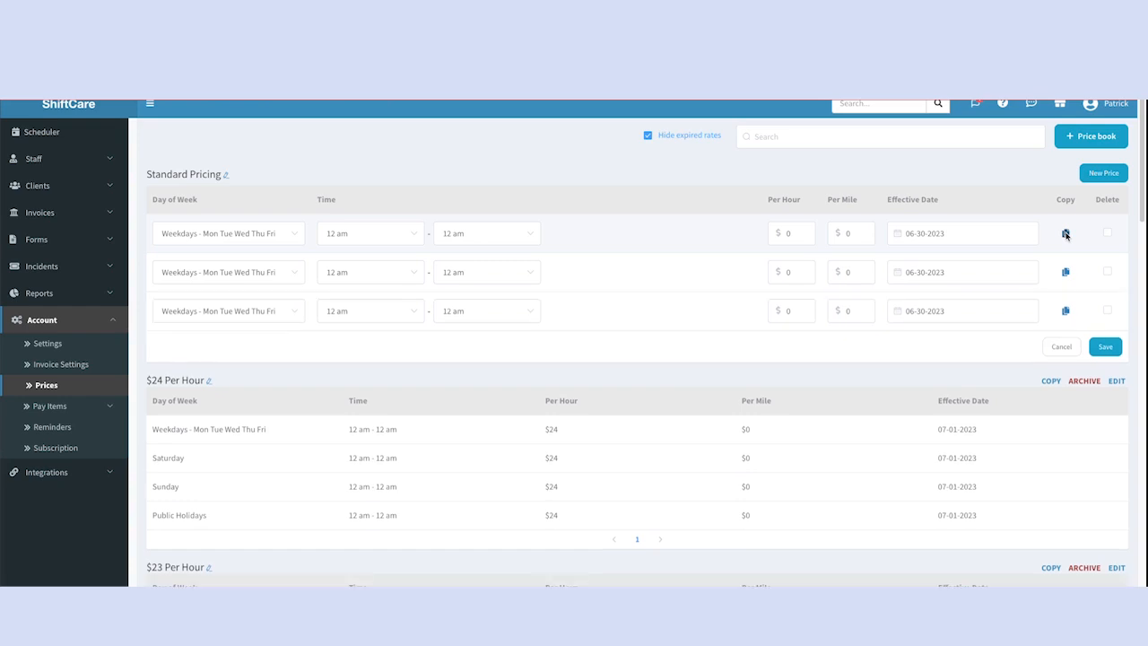
click(1065, 234)
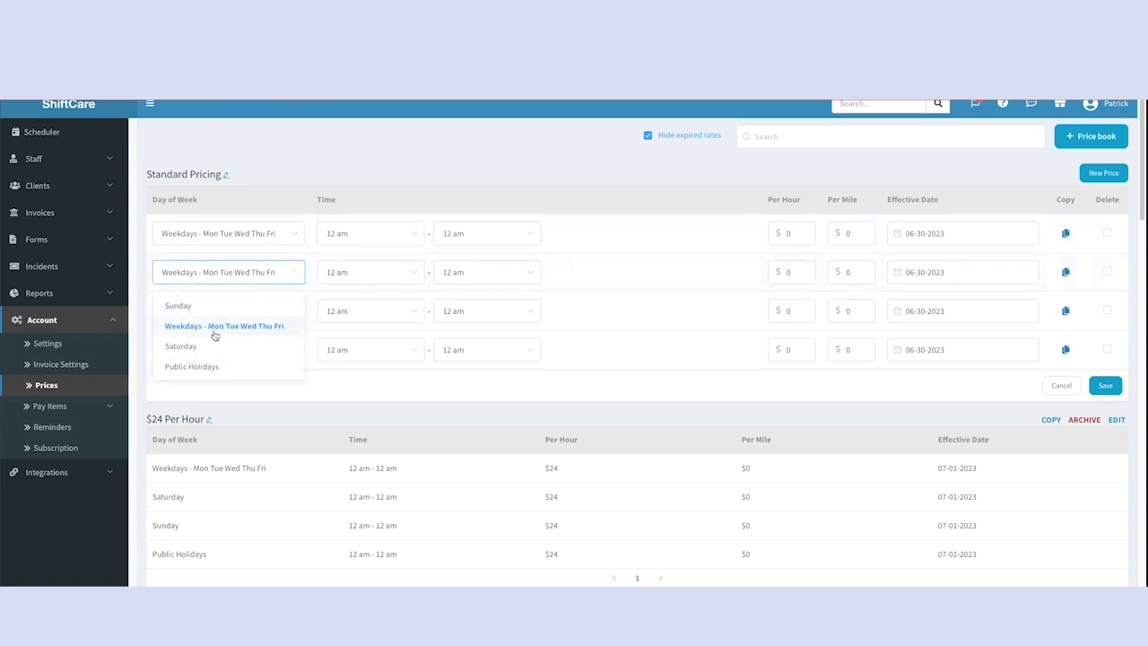
Assign the three duplicated price rows to Saturday, Sunday and Public Holidays, in that order
click(215, 344)
click(227, 309)
click(209, 343)
click(228, 354)
click(215, 446)
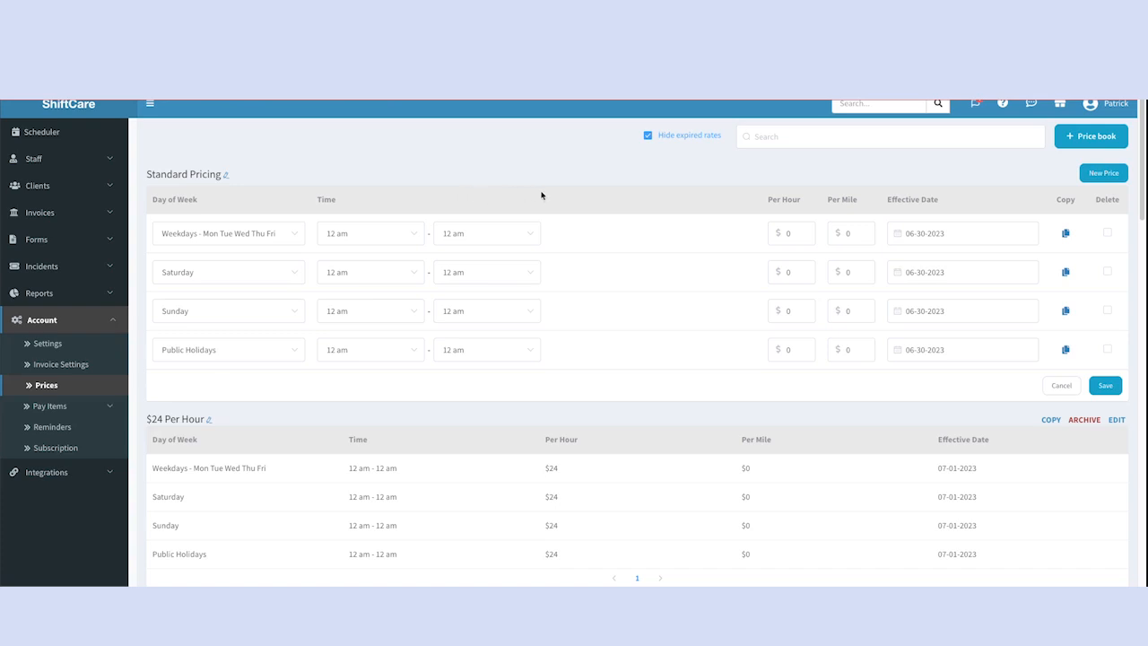
Set the hourly rate to $30 for the weekday, Saturday, Sunday and public holiday rows of Standard Pricing
click(800, 233)
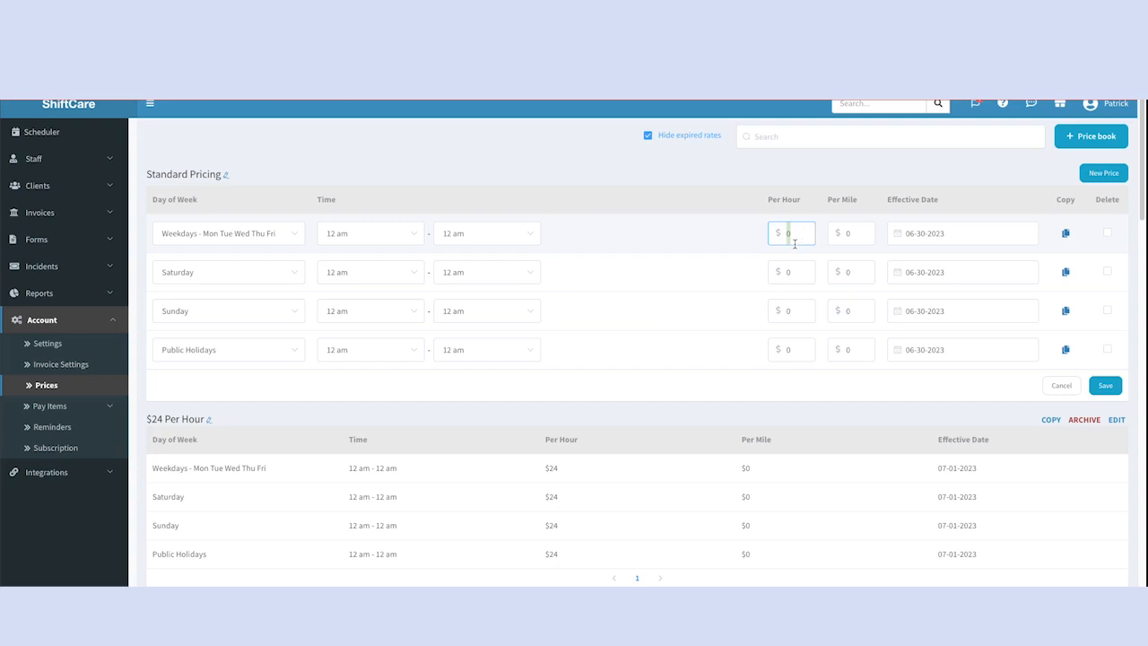
text(30)
click(787, 271)
text(30)
click(792, 310)
text(30)
click(796, 350)
key(BackSpace)
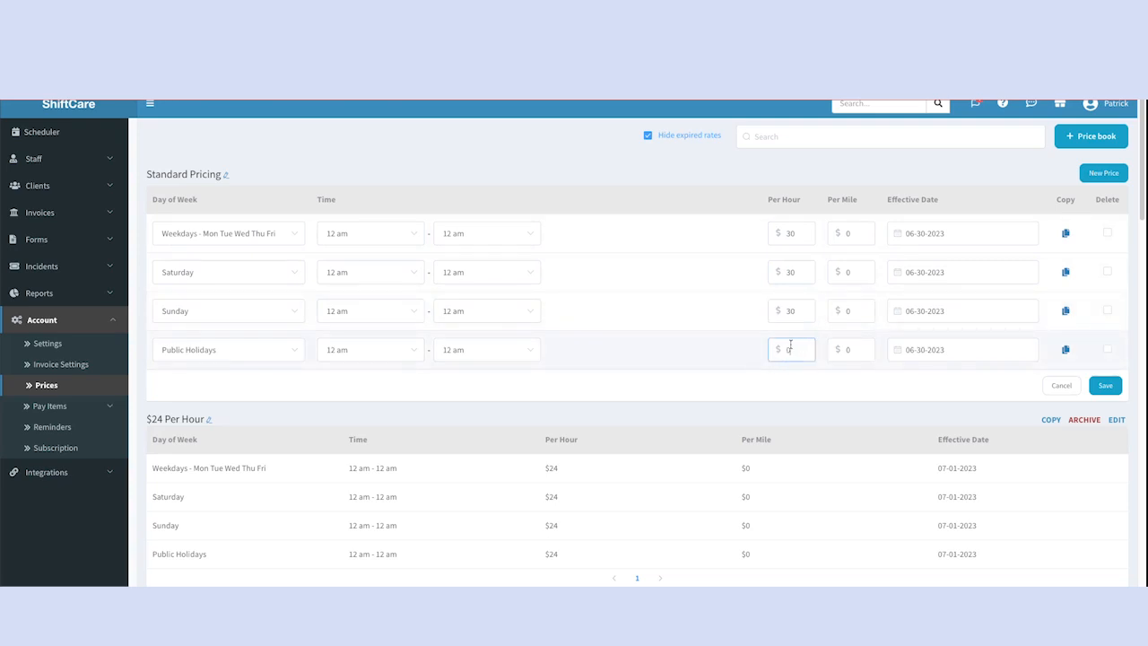
text(30)
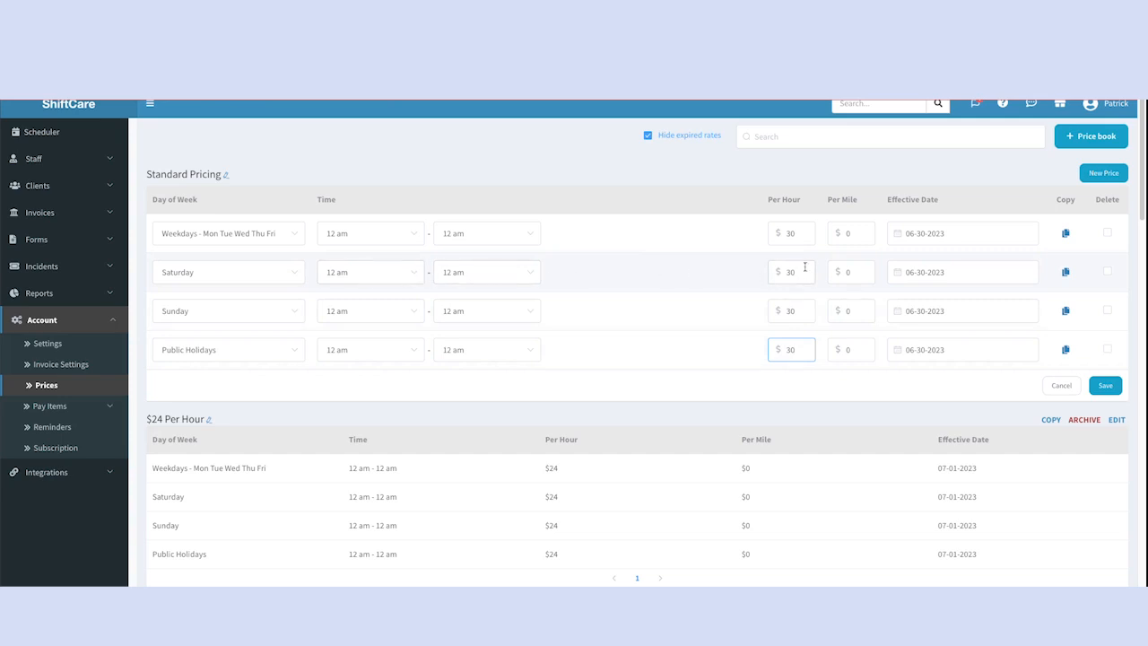
Change the hourly rate of the Saturday and Sunday rows to $35
click(795, 273)
key(BackSpace)
text(5)
click(798, 310)
key(BackSpace)
text(5)
Set the Public Holidays hourly rate to $45 and save the Standard Pricing rates
click(800, 350)
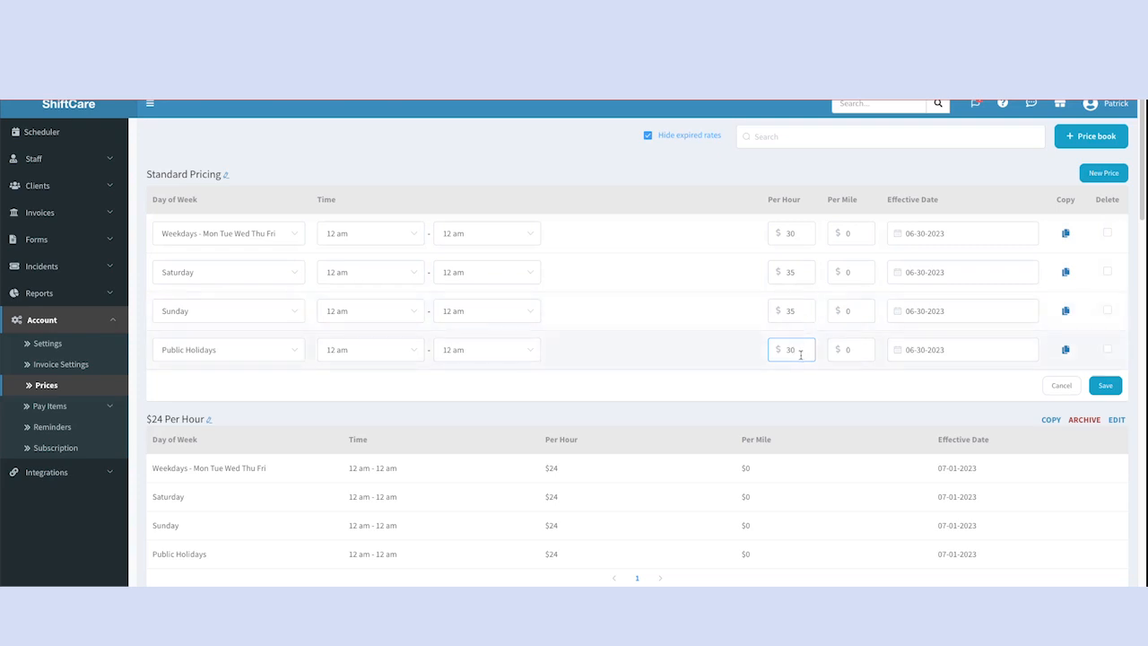
drag(798, 351, 788, 351)
text(45)
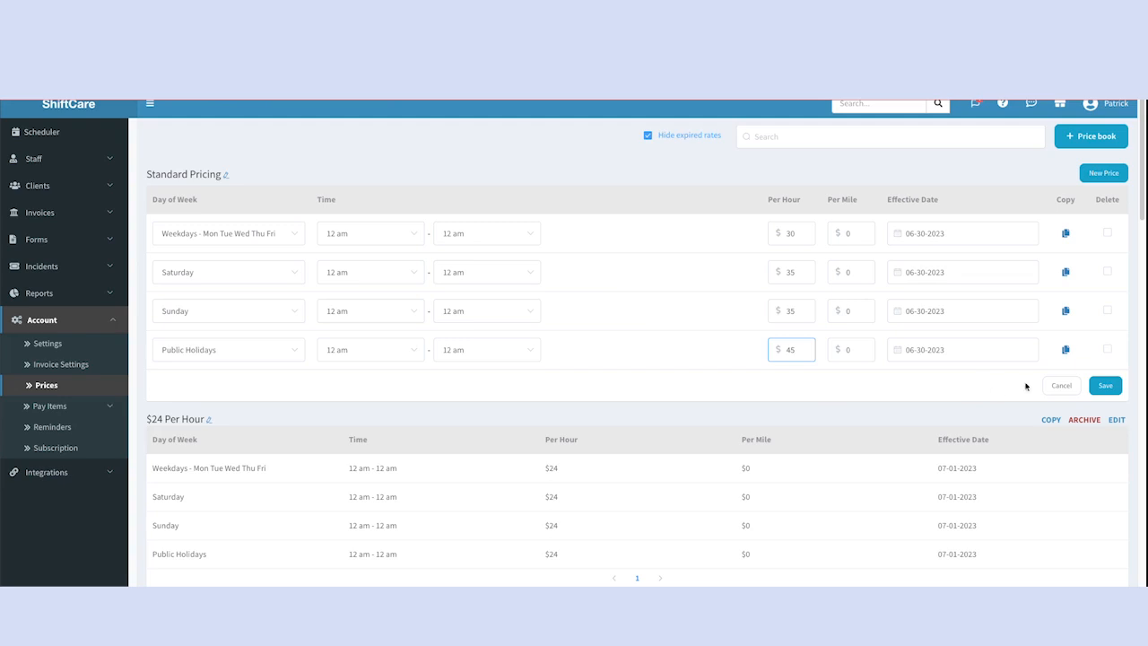
click(1101, 387)
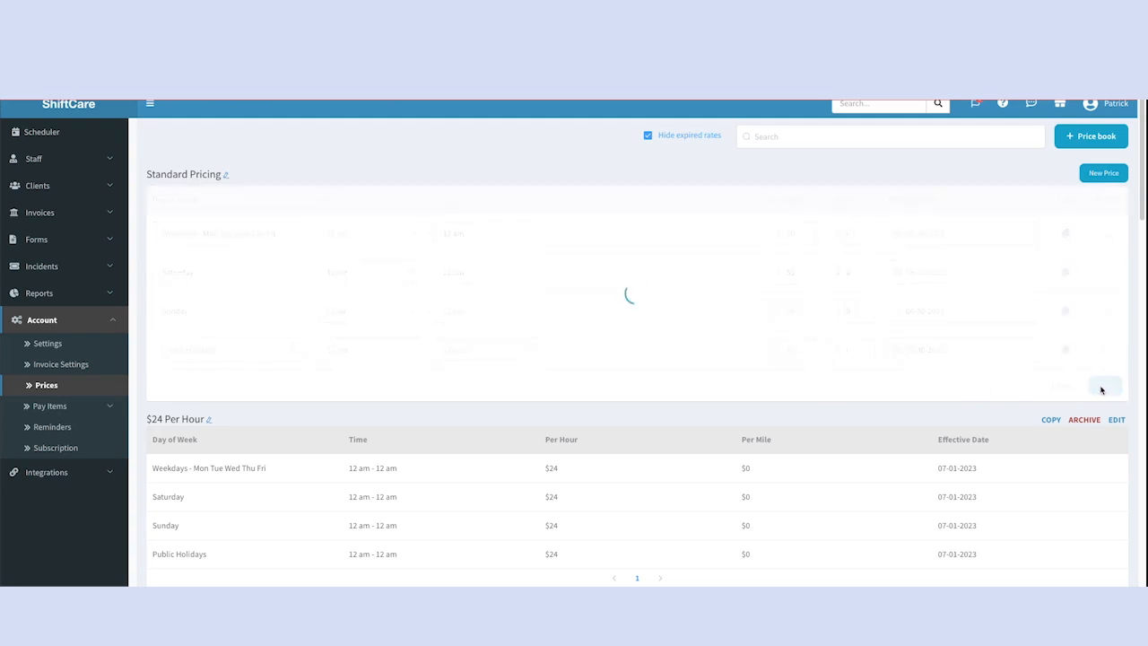